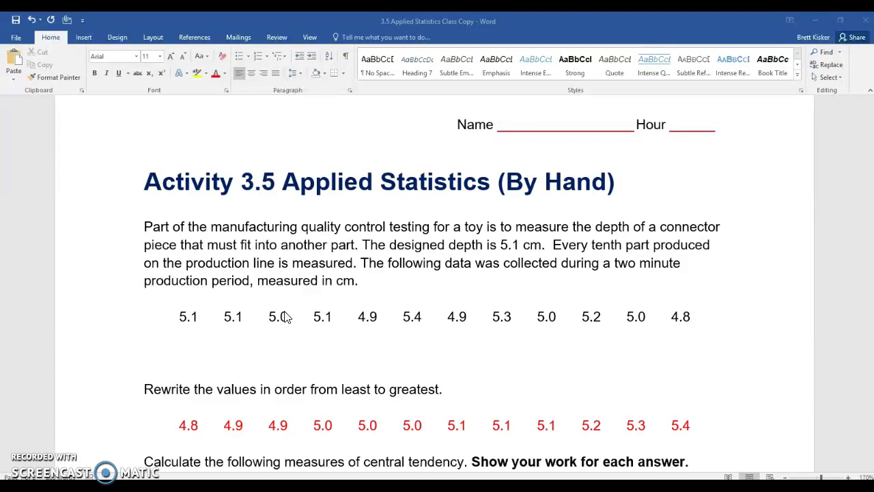
# Restore the tab gap between 4.8 and 4.9 in the sorted red row
pyautogui.scroll(-1, 285, 316)
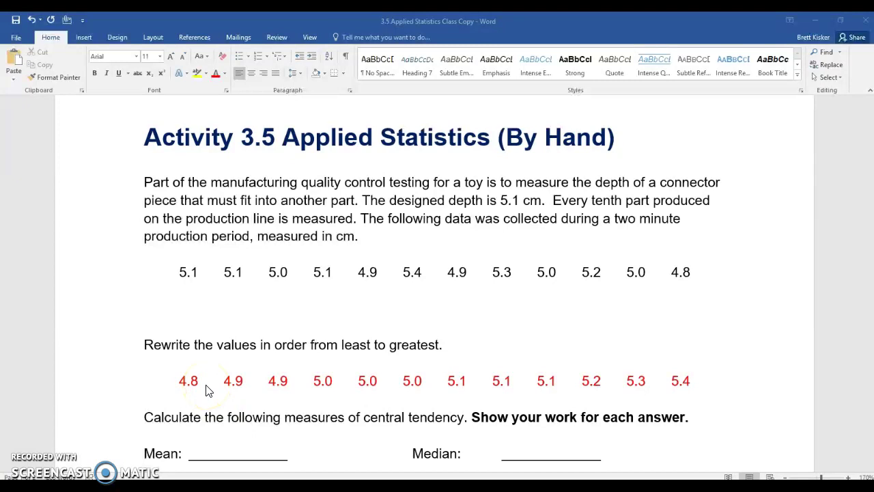
pyautogui.click(224, 380)
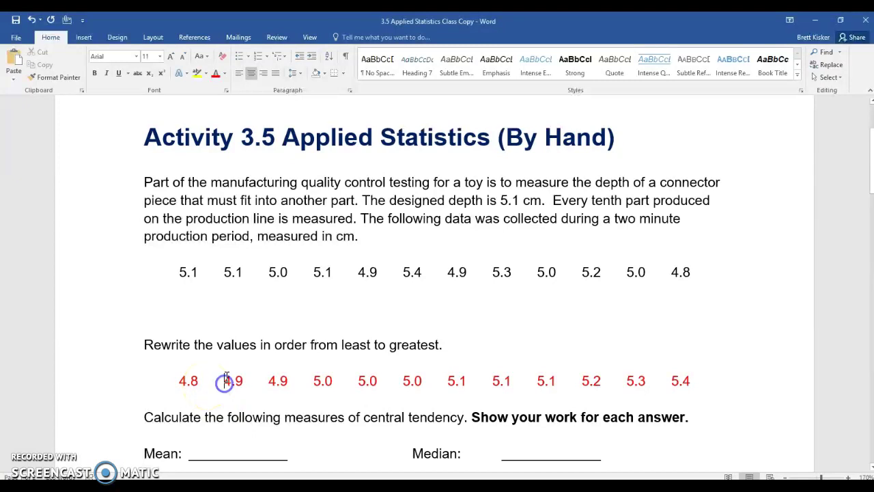
pyautogui.press('BackSpace')
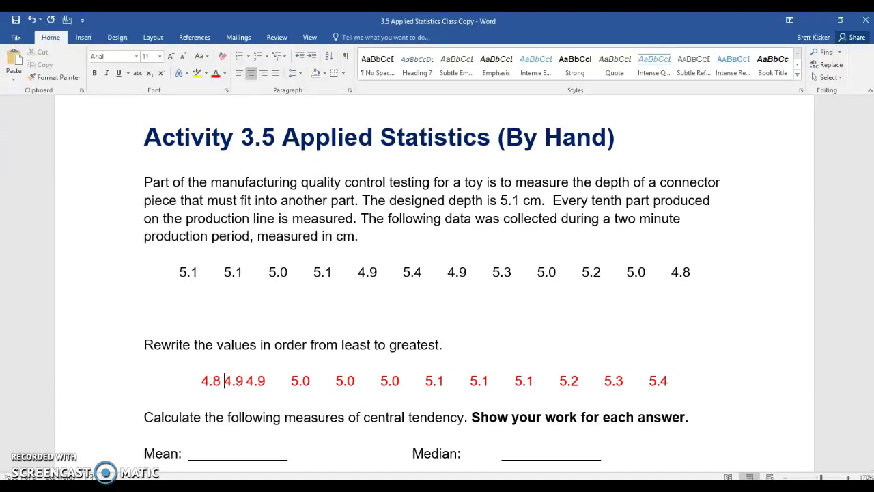
pyautogui.click(230, 384)
pyautogui.press('Tab')
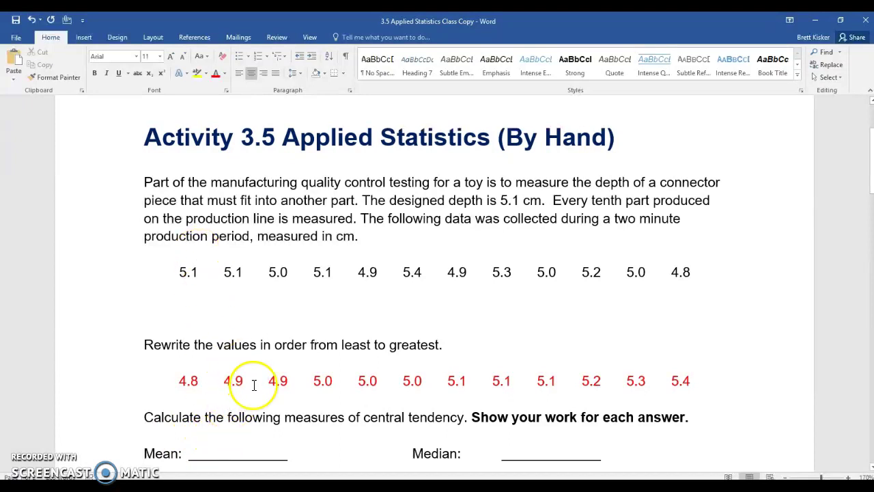
# Place the cursor on the blank line below Mean
pyautogui.scroll(-1, 251, 382)
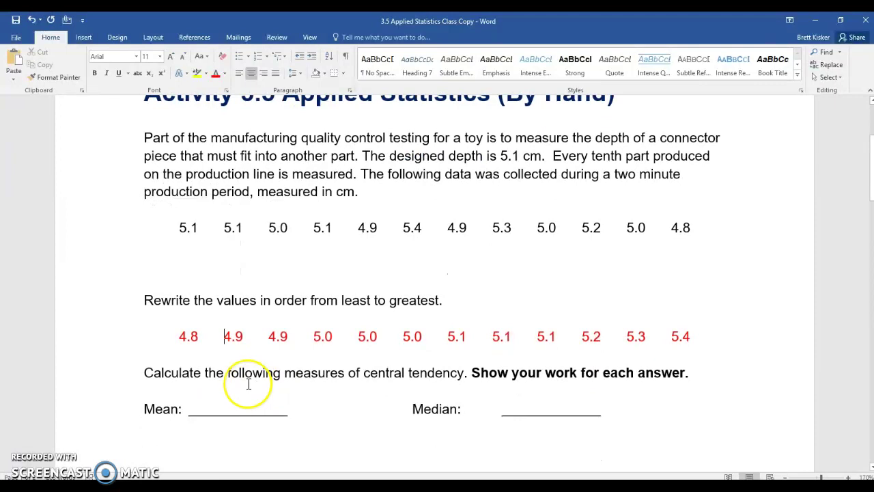
pyautogui.scroll(-1, 251, 385)
pyautogui.scroll(-1, 248, 383)
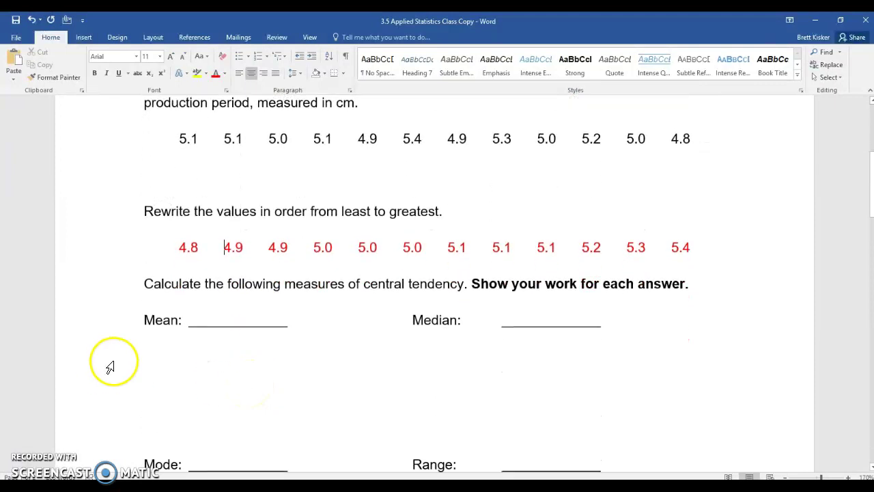
pyautogui.click(145, 358)
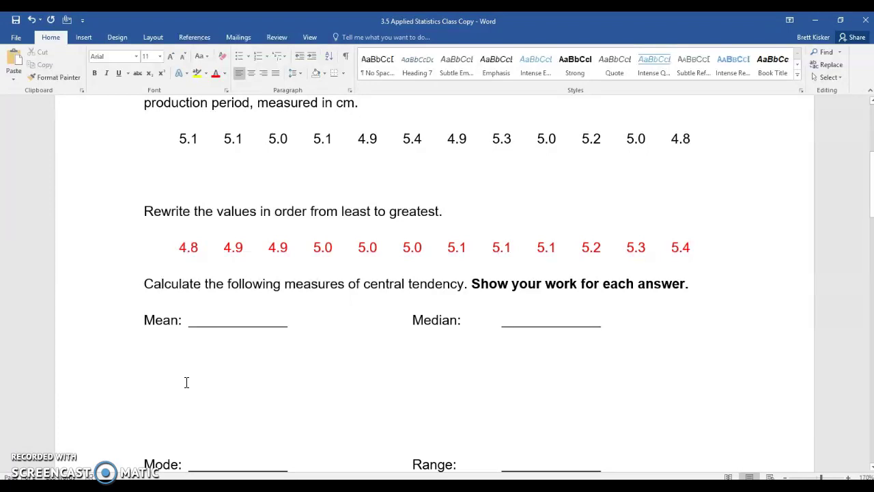
# Insert an empty equation under Mean and browse the Script, Fraction and Accent templates
pyautogui.click(83, 38)
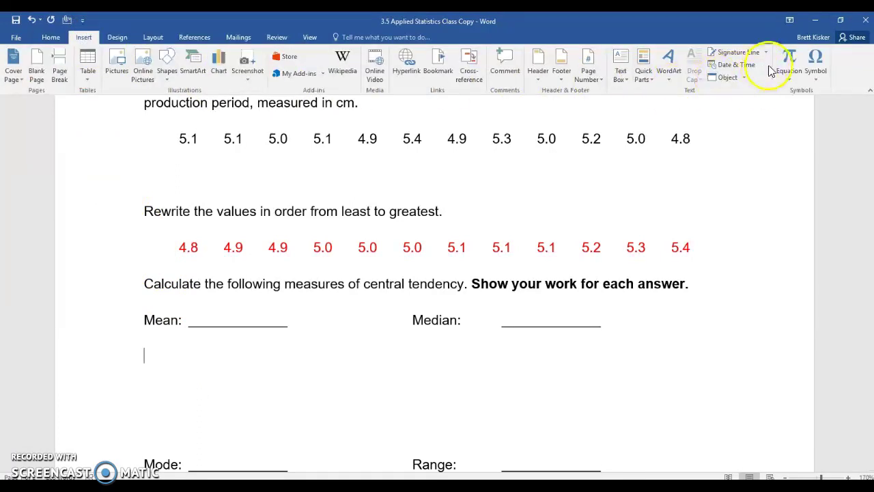
pyautogui.click(788, 61)
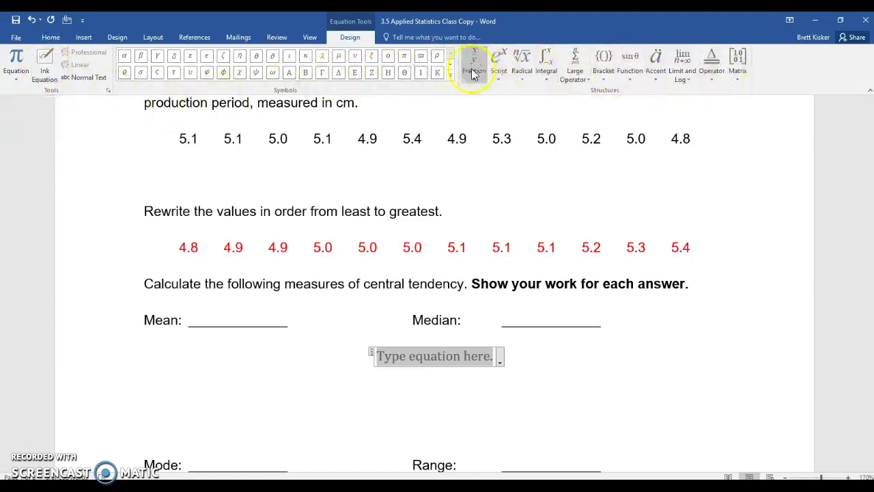
pyautogui.click(491, 80)
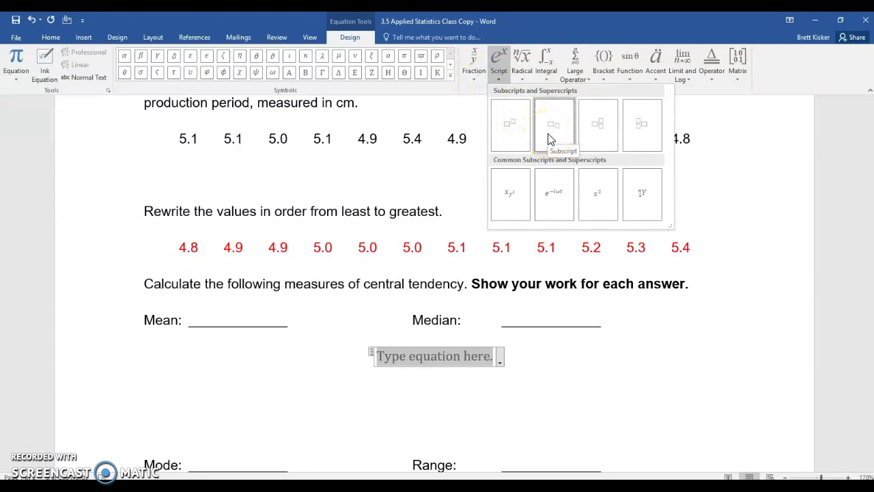
pyautogui.click(500, 71)
pyautogui.click(473, 65)
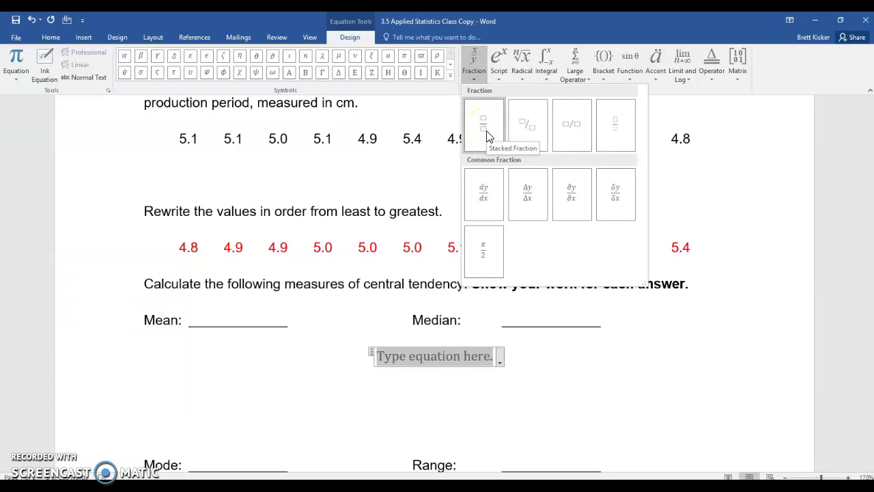
pyautogui.click(652, 72)
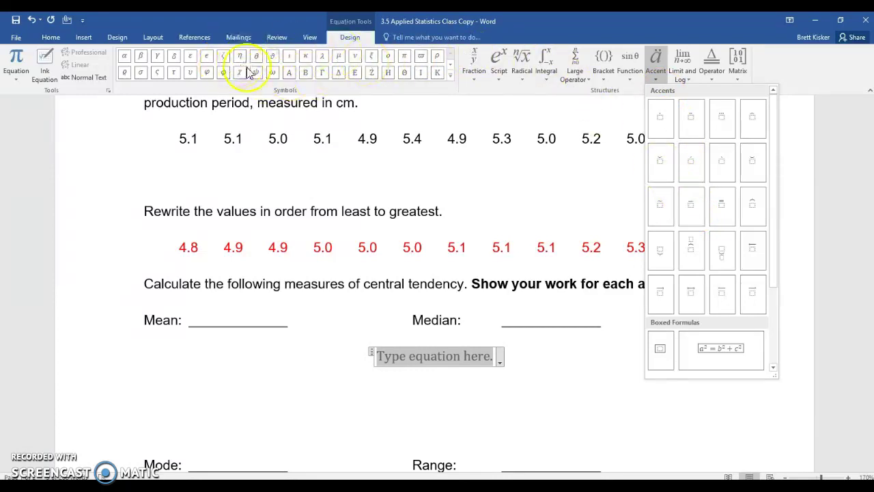
# Expand the equation Symbols gallery, switching from Basic Math back to Greek Letters
pyautogui.click(449, 75)
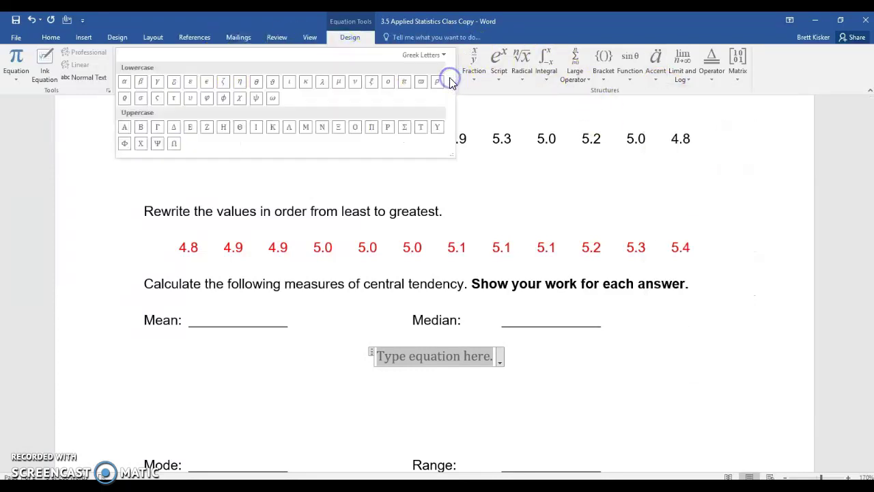
pyautogui.click(436, 55)
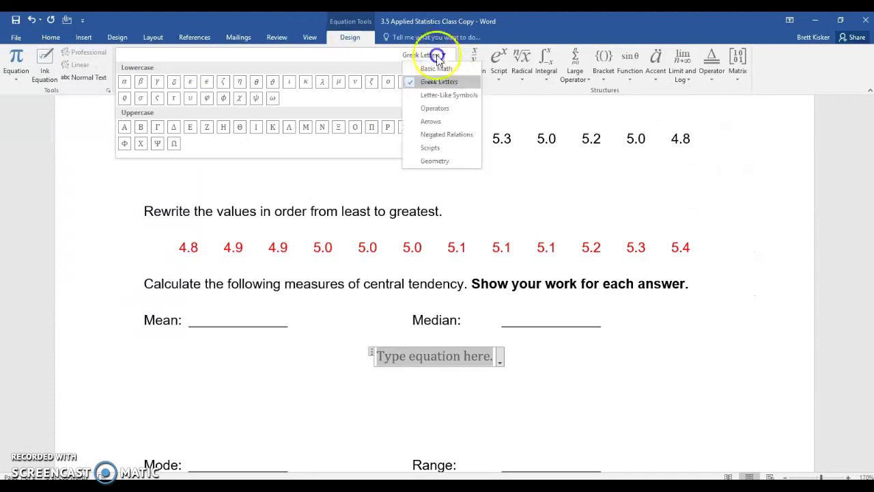
pyautogui.click(439, 70)
pyautogui.click(436, 56)
pyautogui.click(443, 82)
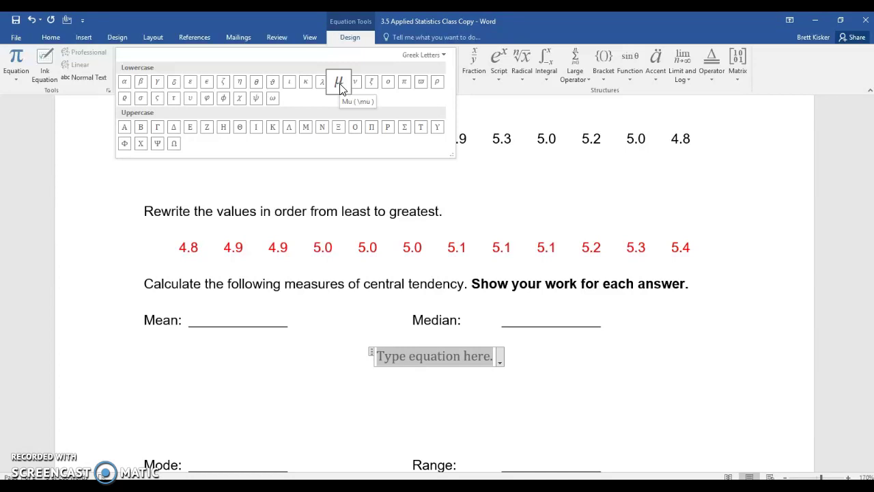
# Delete the empty equation placeholder and reinsert it with Alt+=
pyautogui.click(523, 356)
pyautogui.click(519, 355)
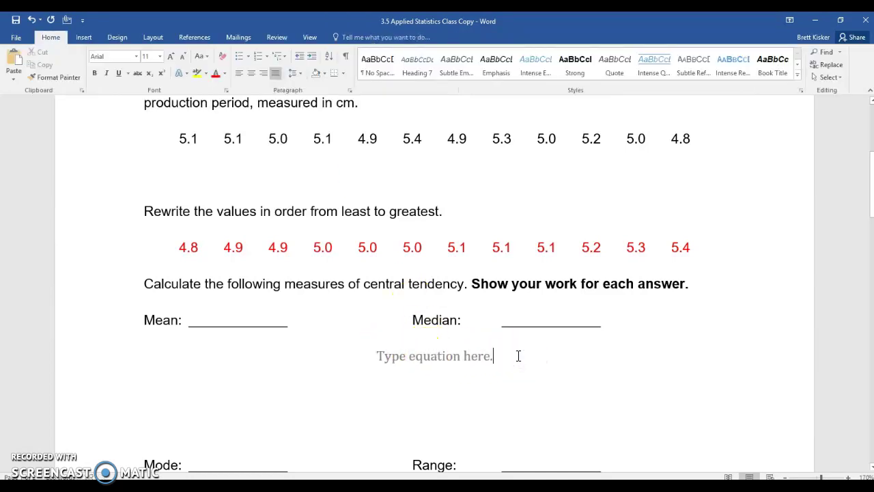
pyautogui.press('BackSpace')
pyautogui.press('BackSpace')
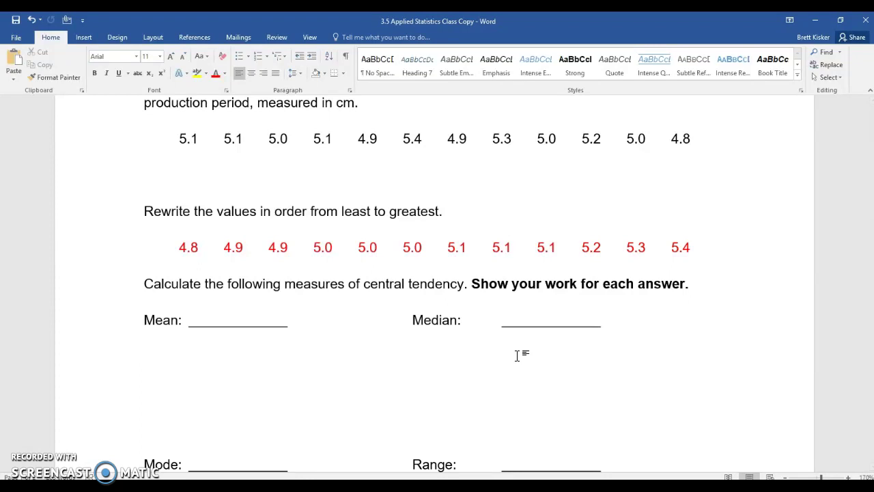
pyautogui.hotkey('alt', '=')
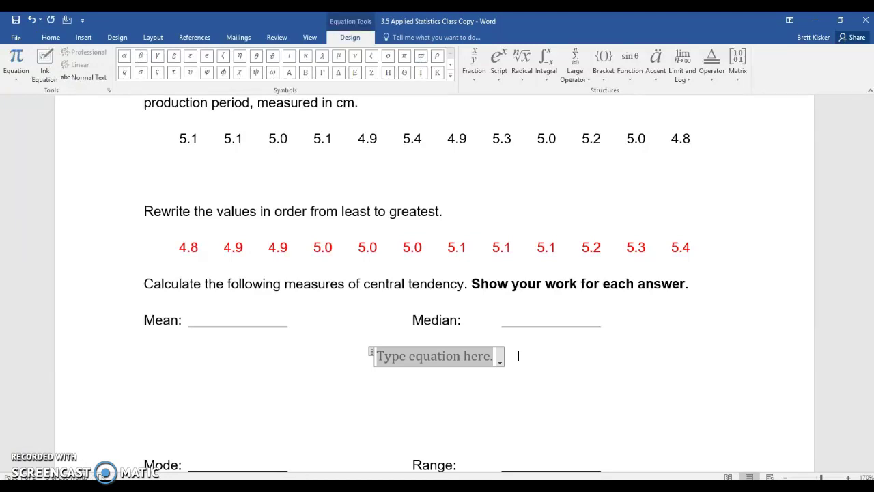
# Restore the blank line above the equation and left-align it under Mean
pyautogui.click(518, 355)
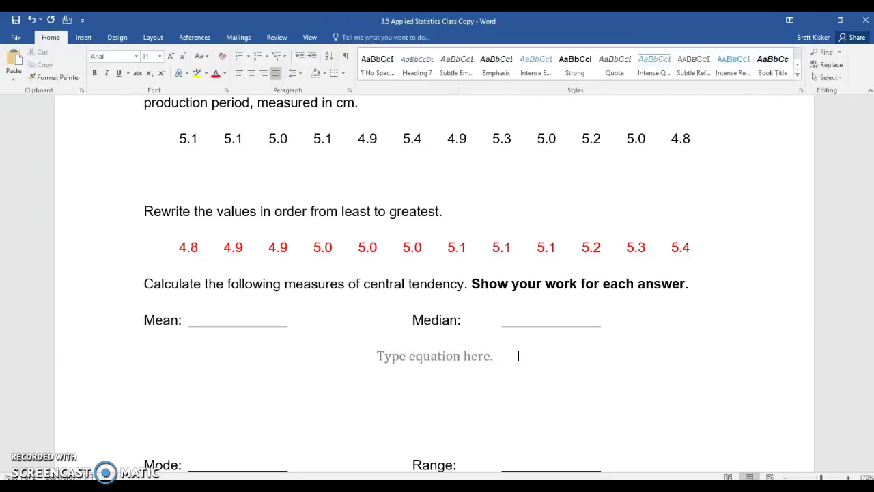
pyautogui.press('Right')
pyautogui.press('Left')
pyautogui.press('BackSpace')
pyautogui.press('BackSpace')
pyautogui.press('Return')
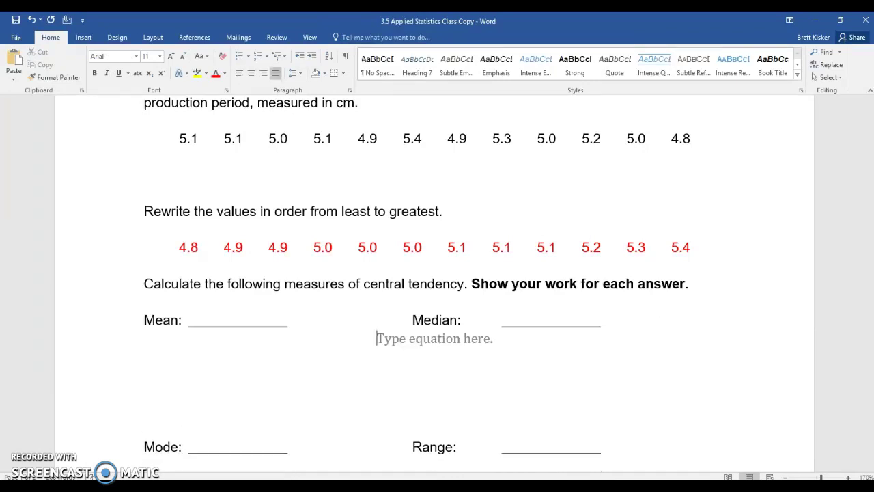
pyautogui.press('Return')
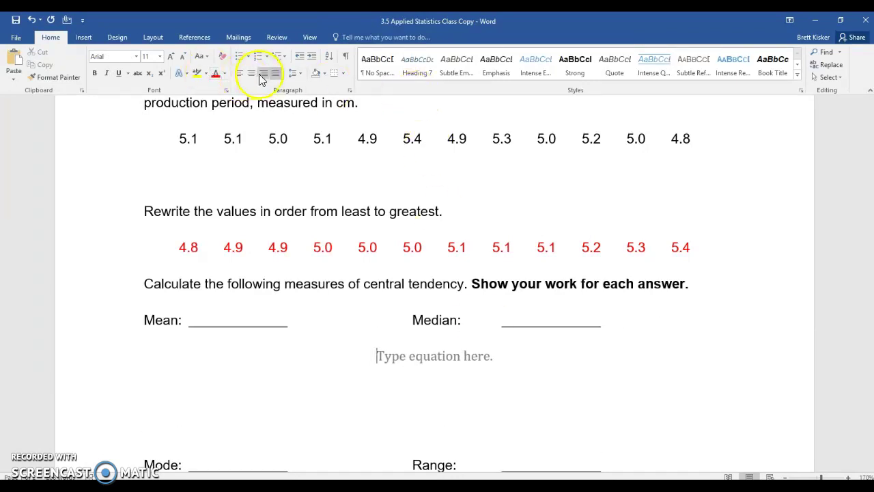
pyautogui.click(239, 73)
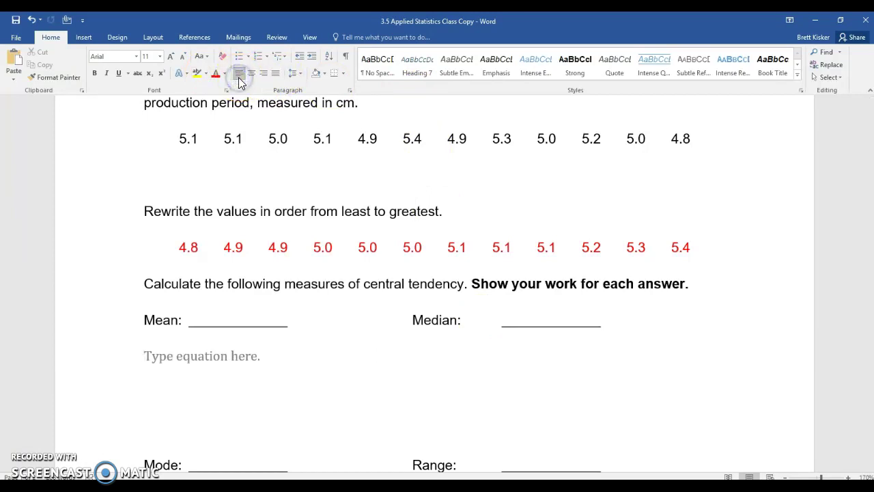
# Type mu into the equation, erase it, and enter a single slash instead
pyautogui.click(204, 356)
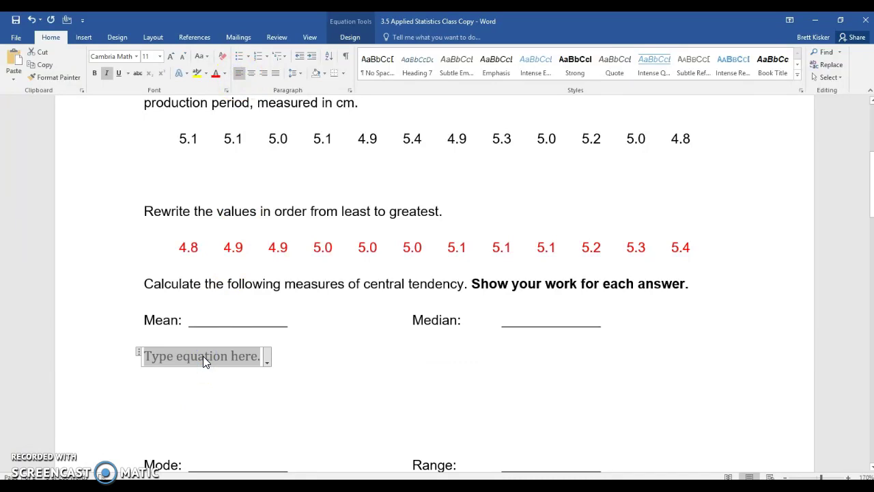
pyautogui.write('mu')
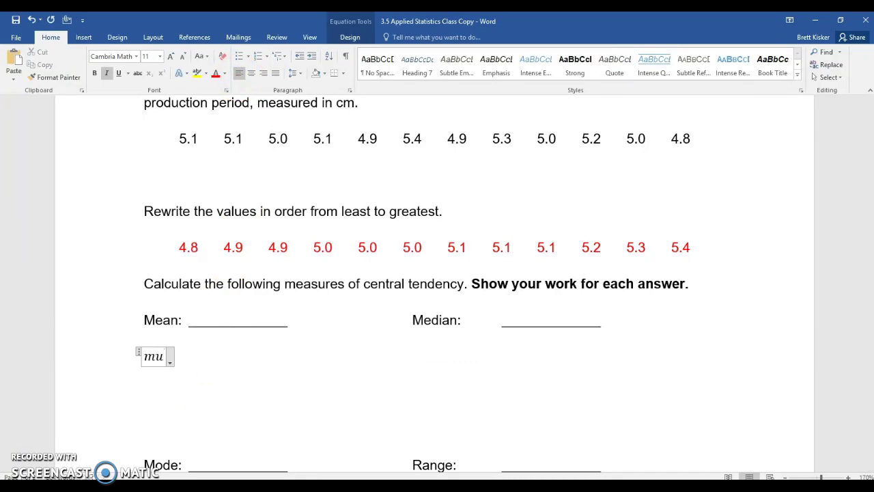
pyautogui.press('BackSpace')
pyautogui.press('BackSpace')
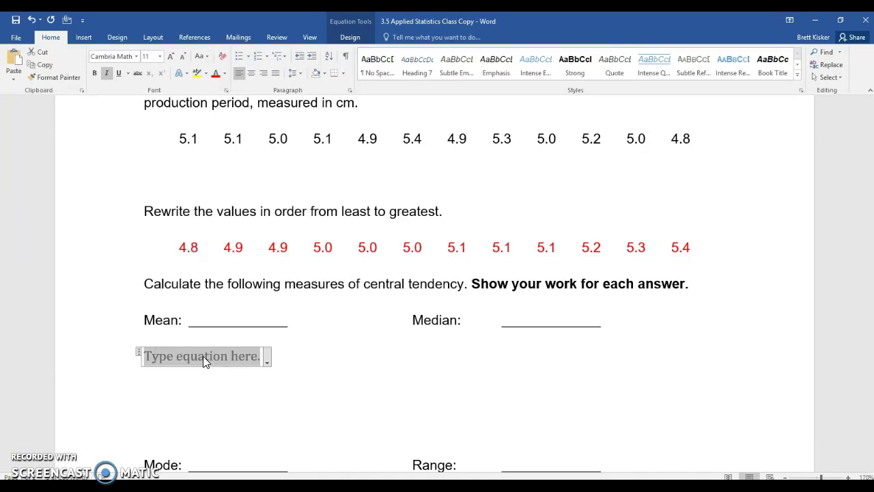
pyautogui.write('\\')
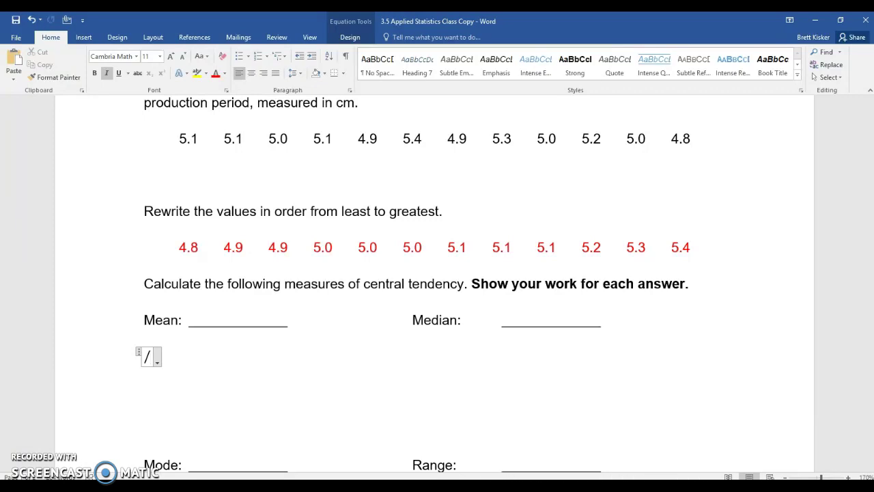
# Turn the slash into a stacked fraction and add an equals sign before it
pyautogui.press('space')
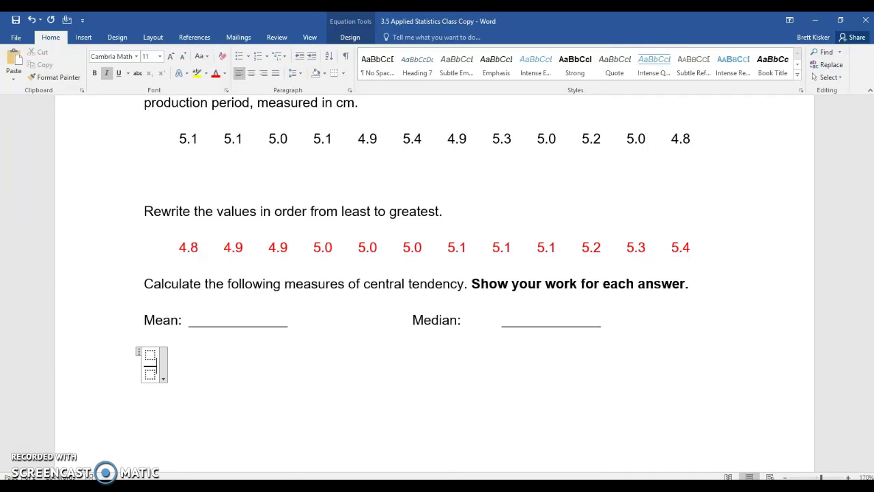
pyautogui.press('Down')
pyautogui.press('Up')
pyautogui.press('Left')
pyautogui.write('=')
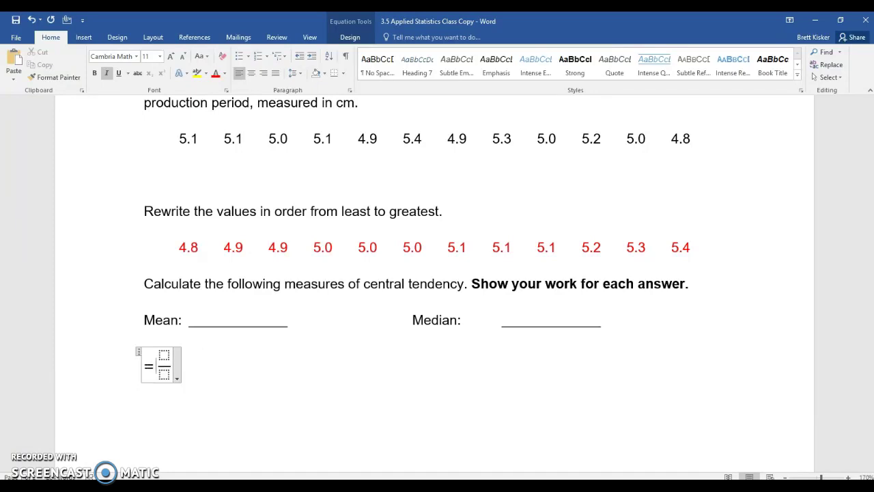
# Leave a single backslash in front of the equals sign, removing stray slashes
pyautogui.press('Left')
pyautogui.write('\\')
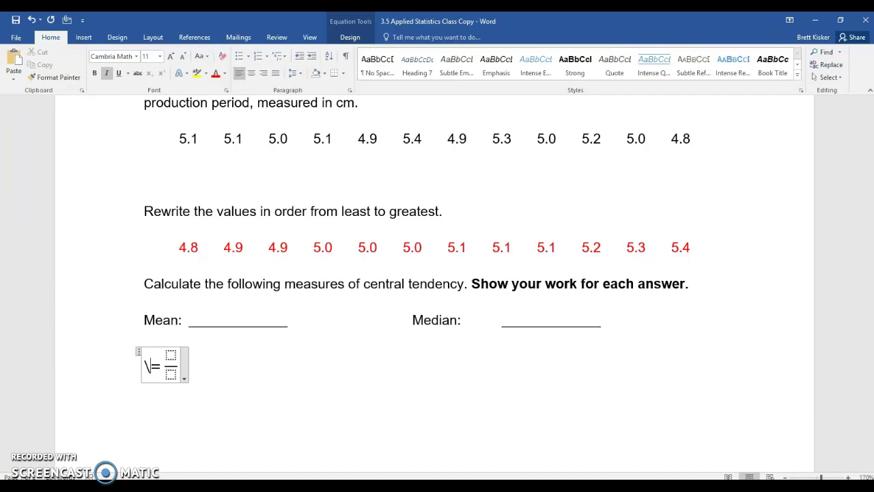
pyautogui.press('BackSpace')
pyautogui.write('/\\')
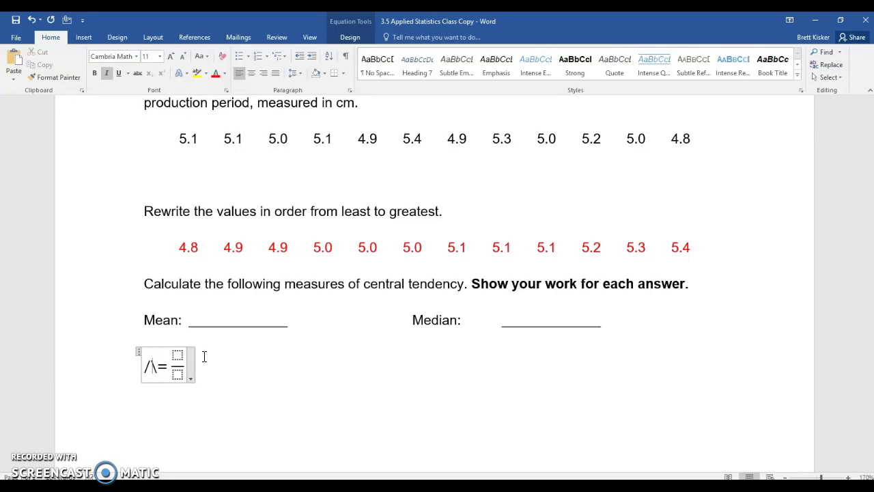
pyautogui.press('Left')
pyautogui.press('BackSpace')
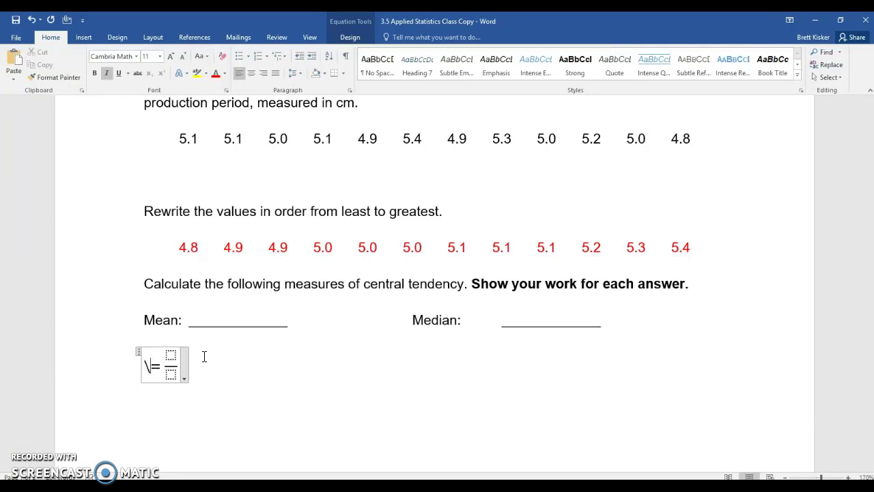
# Complete \mu into μ and put a capital Σ in the fraction's numerator
pyautogui.write('mu')
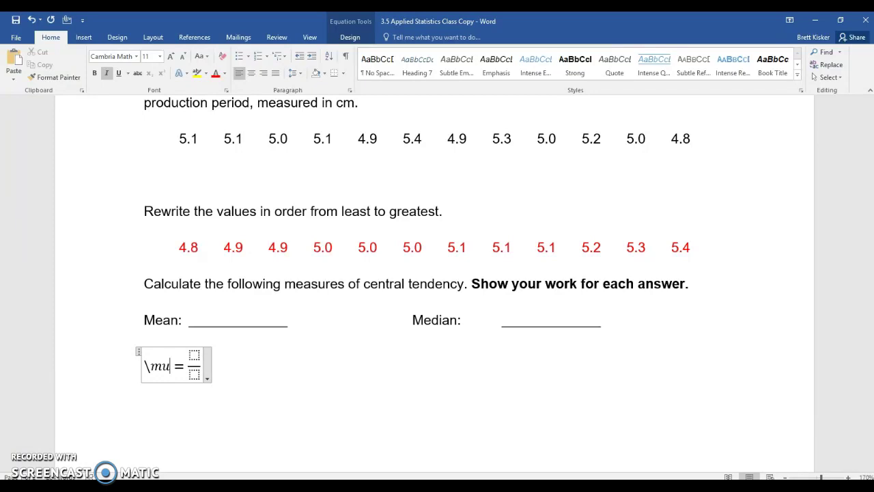
pyautogui.press('space')
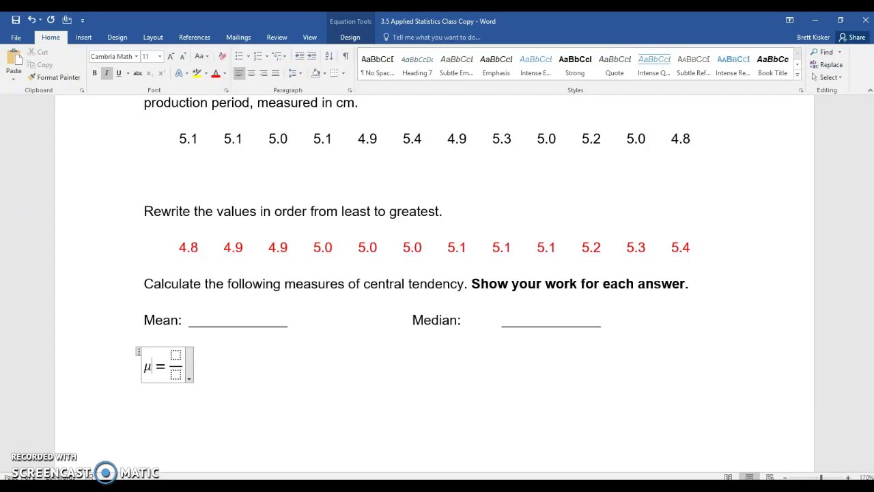
pyautogui.press('Right')
pyautogui.press('Right')
pyautogui.write('\\')
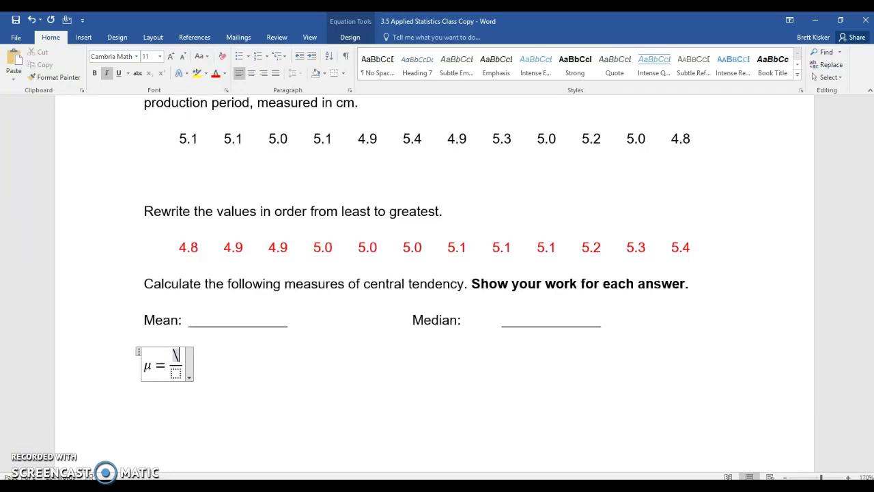
pyautogui.write('sigma')
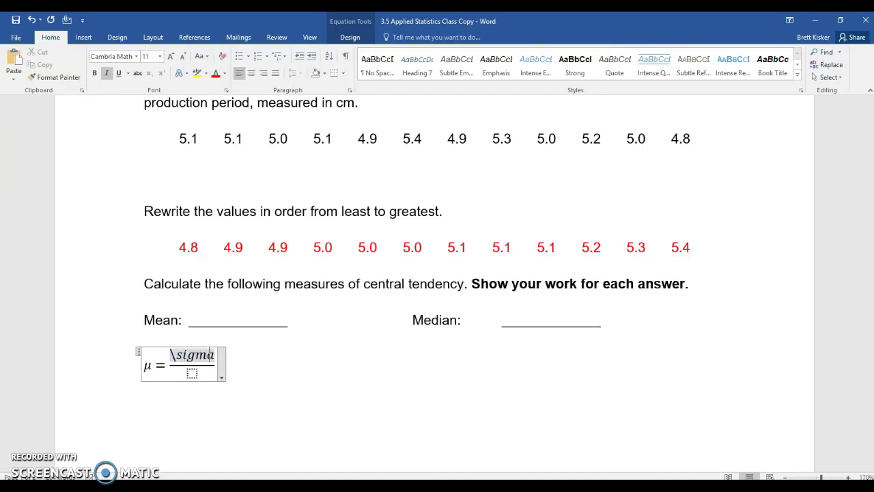
pyautogui.press('space')
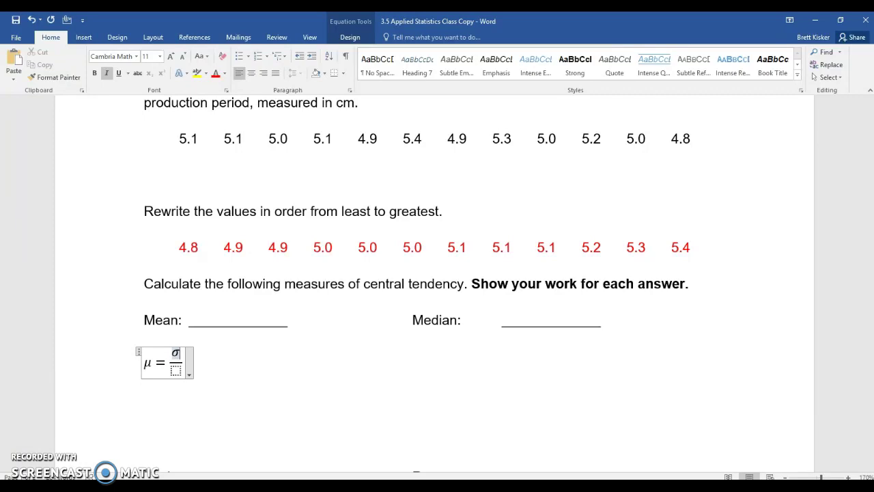
pyautogui.press('BackSpace')
pyautogui.write('\\S')
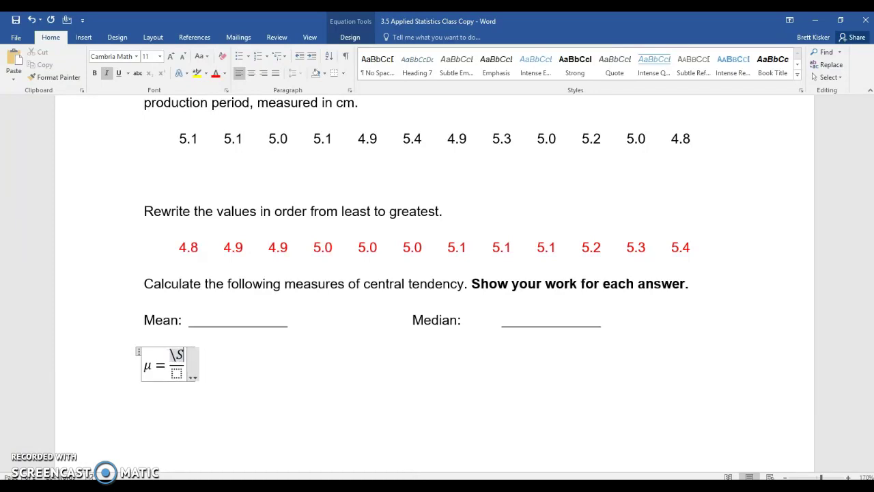
pyautogui.write('igma')
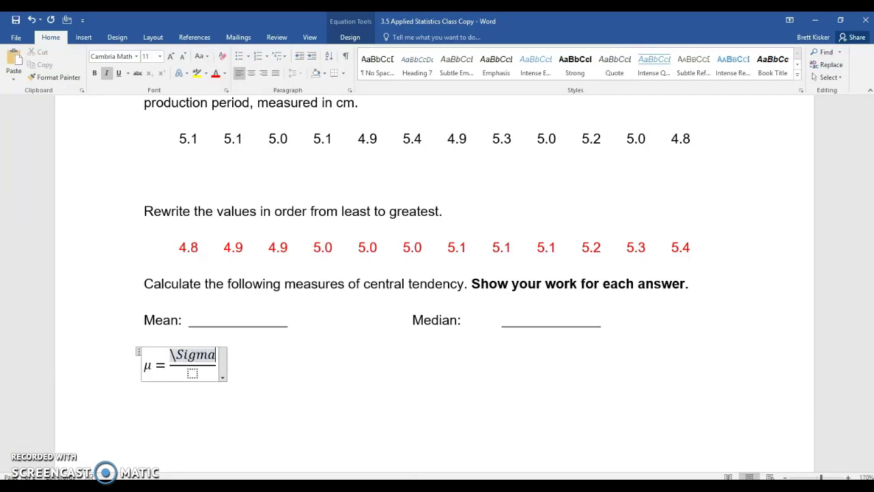
pyautogui.press('space')
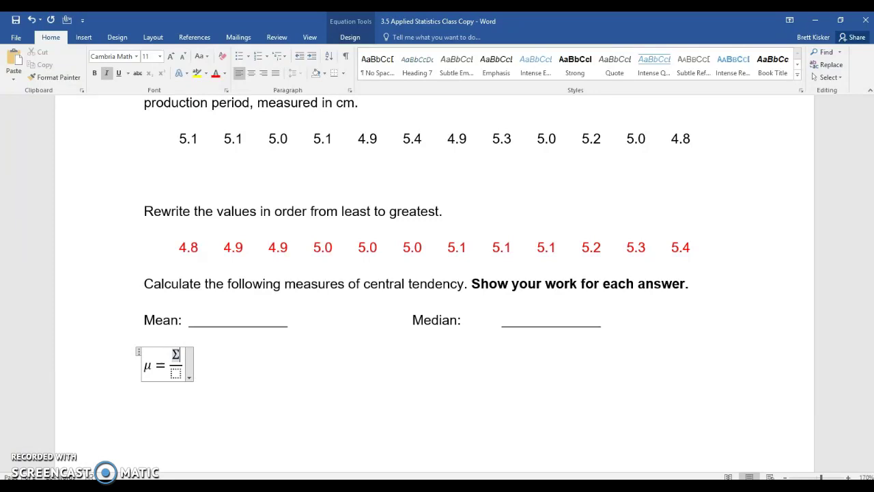
# Add a subscripted xᵢ after Σ and n in the denominator, giving μ = Σxᵢ/n
pyautogui.click(351, 38)
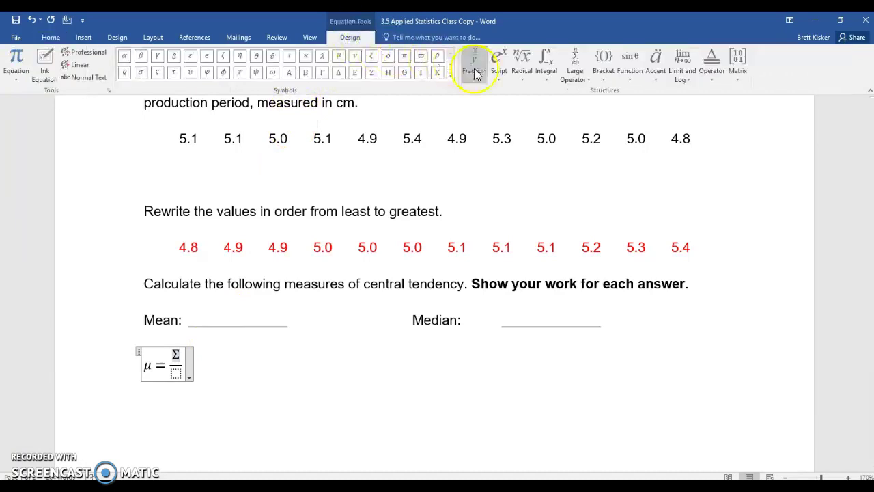
pyautogui.click(503, 80)
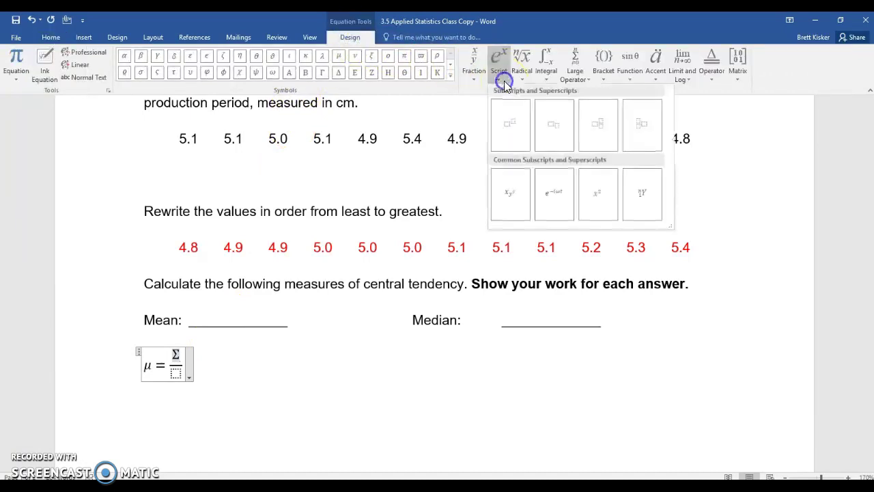
pyautogui.click(550, 129)
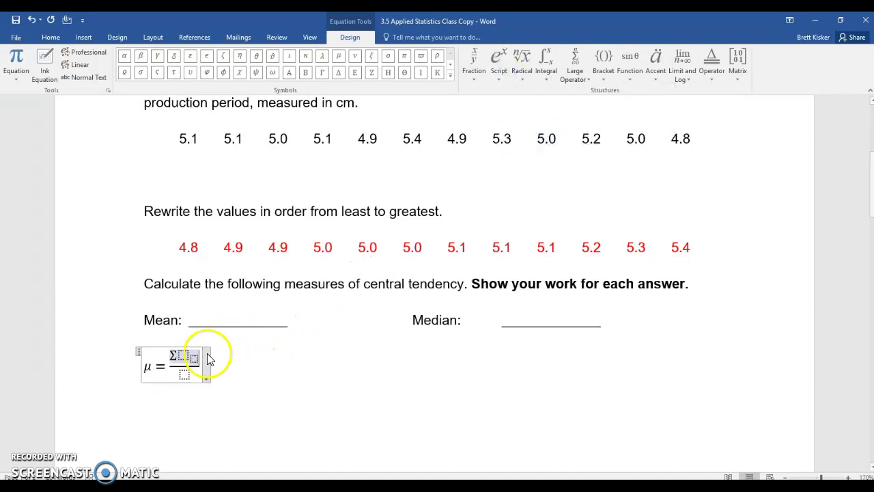
pyautogui.click(181, 355)
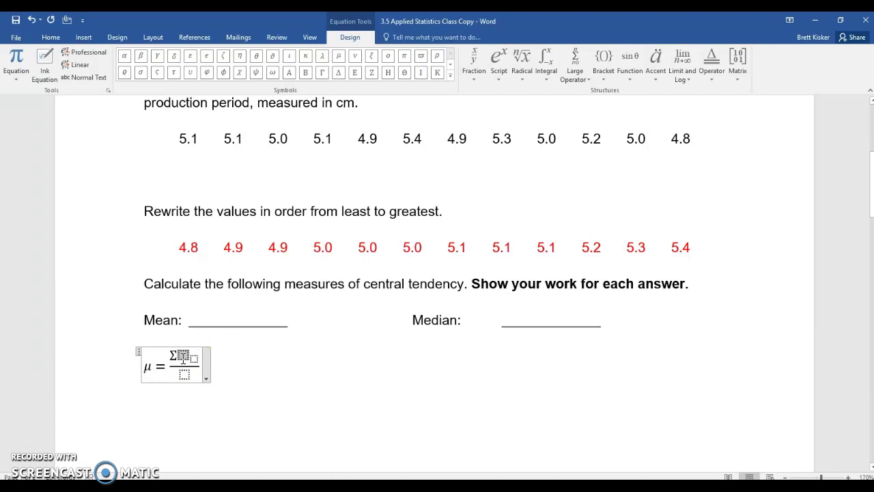
pyautogui.write('x')
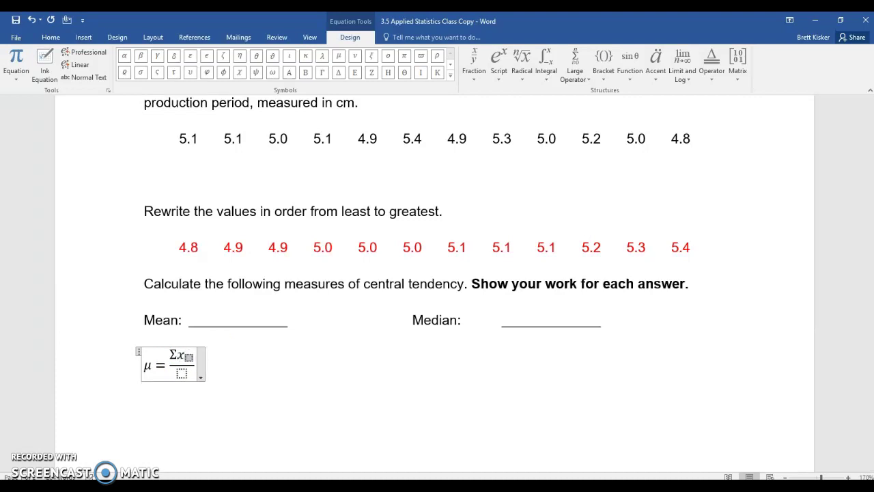
pyautogui.write('i')
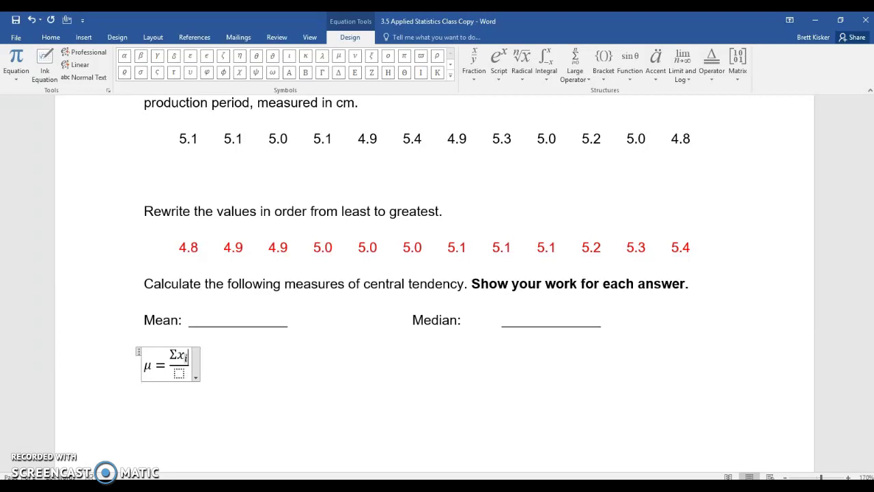
pyautogui.click(179, 373)
pyautogui.write('n')
pyautogui.click(189, 357)
# Append = 60.8/12 as a stacked fraction, followed by = 5.06
pyautogui.write('=')
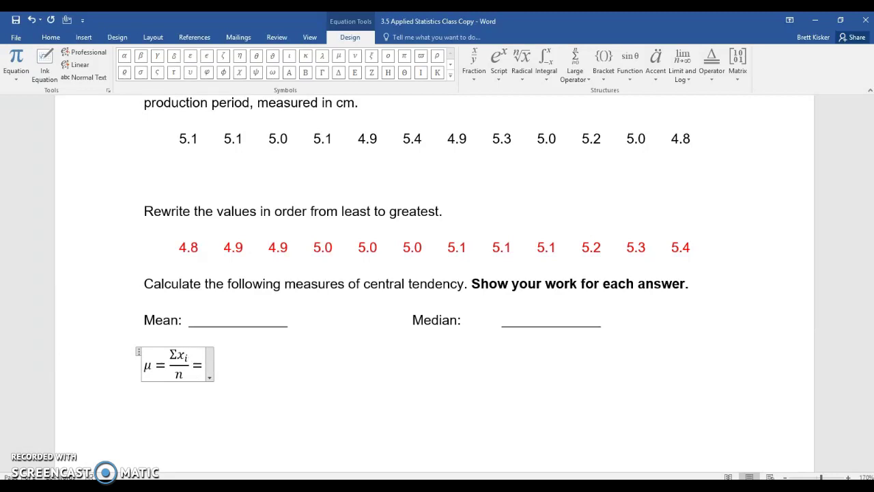
pyautogui.write('/')
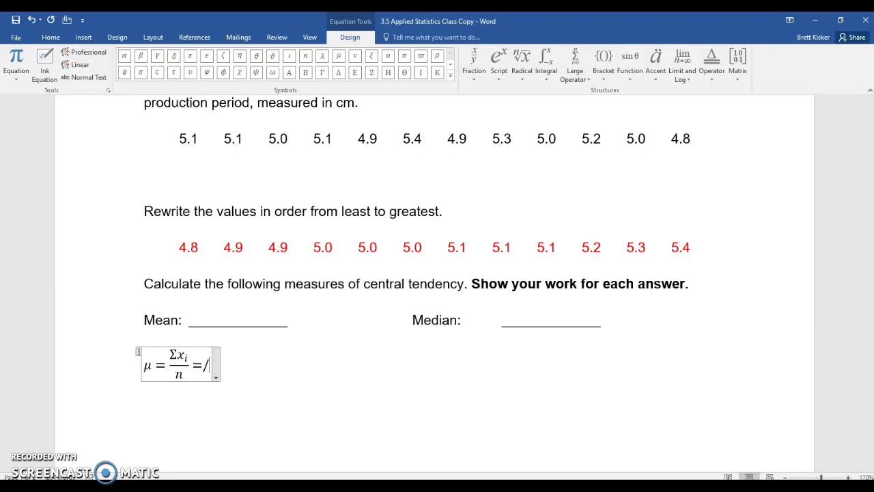
pyautogui.press('space')
pyautogui.press('Left')
pyautogui.press('Left')
pyautogui.write('60.8')
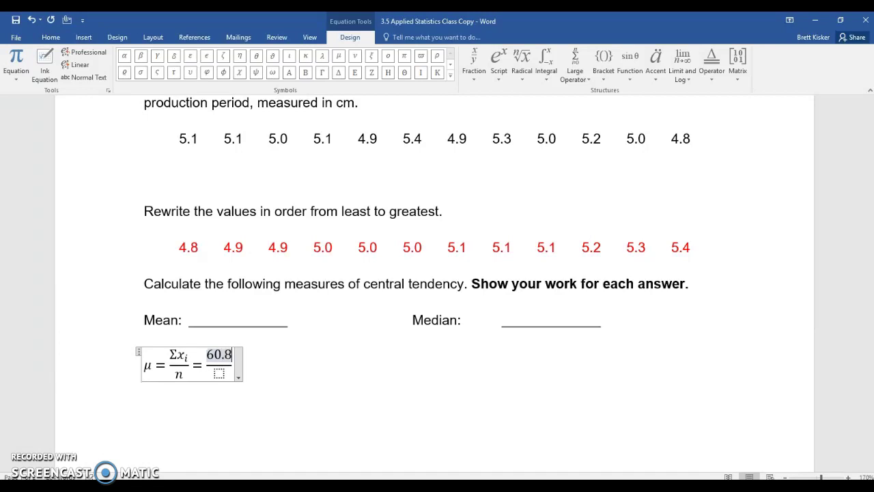
pyautogui.click(219, 372)
pyautogui.write('12')
pyautogui.click(232, 364)
pyautogui.write('5.06')
pyautogui.press('BackSpace')
pyautogui.press('BackSpace')
pyautogui.press('BackSpace')
pyautogui.press('BackSpace')
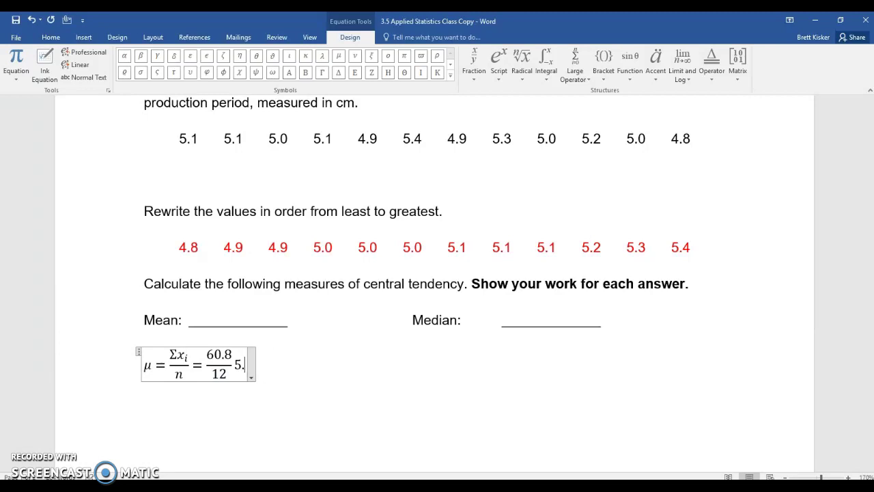
pyautogui.write('= 5.06')
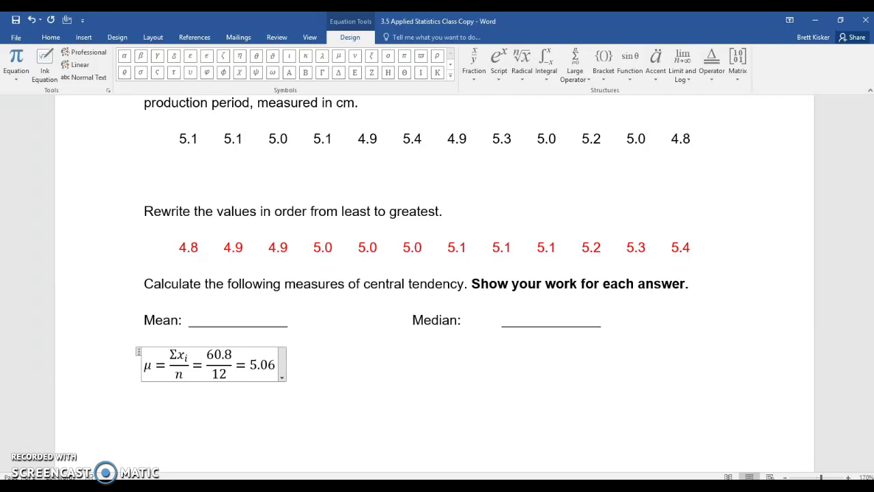
# Put a repeating overbar on the final 6 of 5.06
pyautogui.click(263, 365)
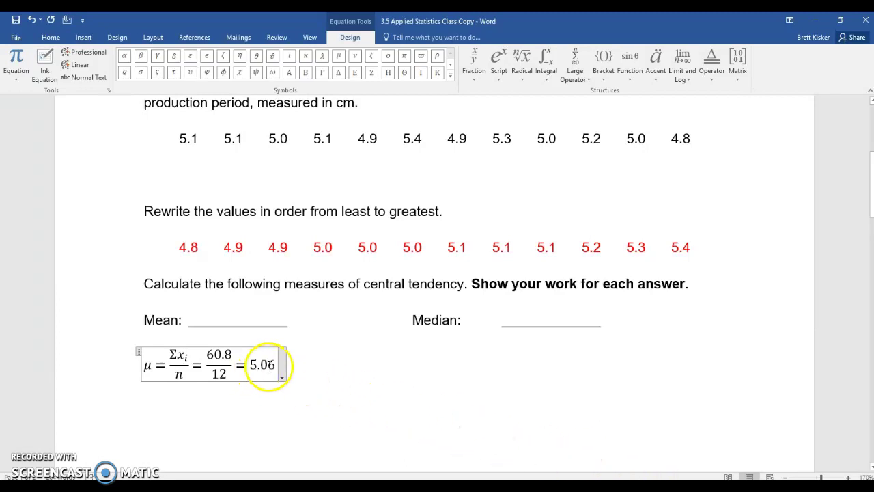
pyautogui.moveTo(270, 366); pyautogui.dragTo(275, 370)
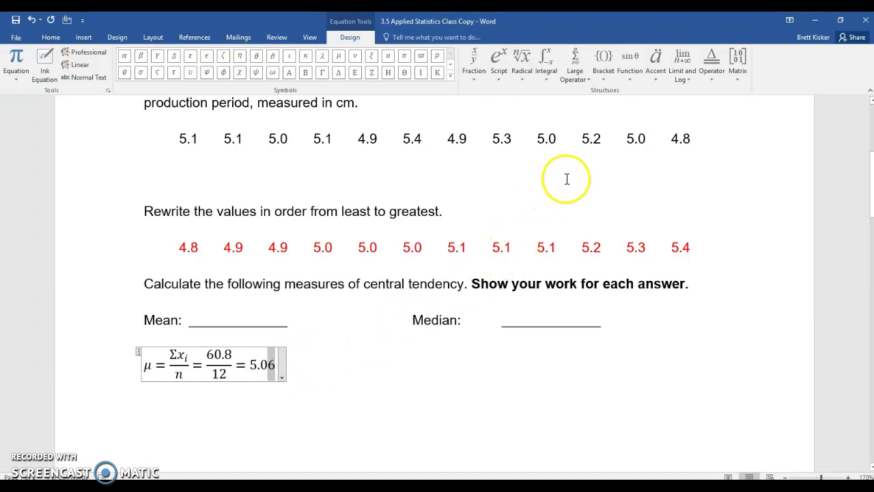
pyautogui.click(654, 75)
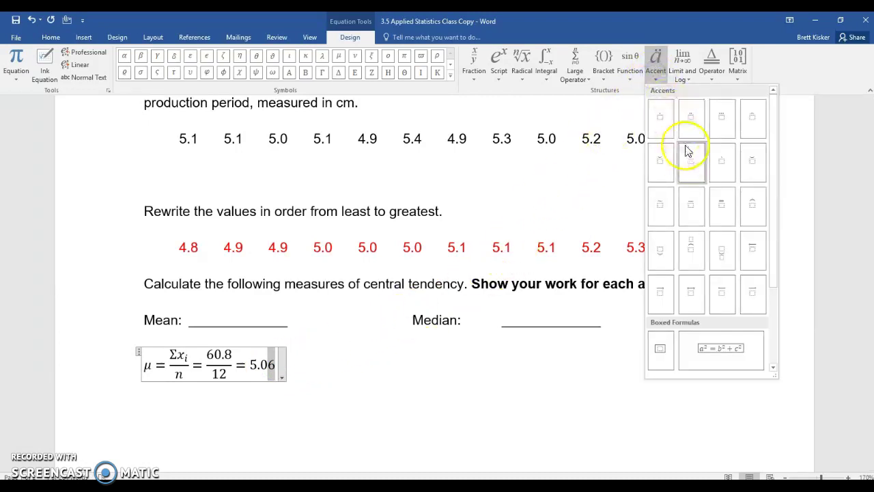
pyautogui.click(693, 213)
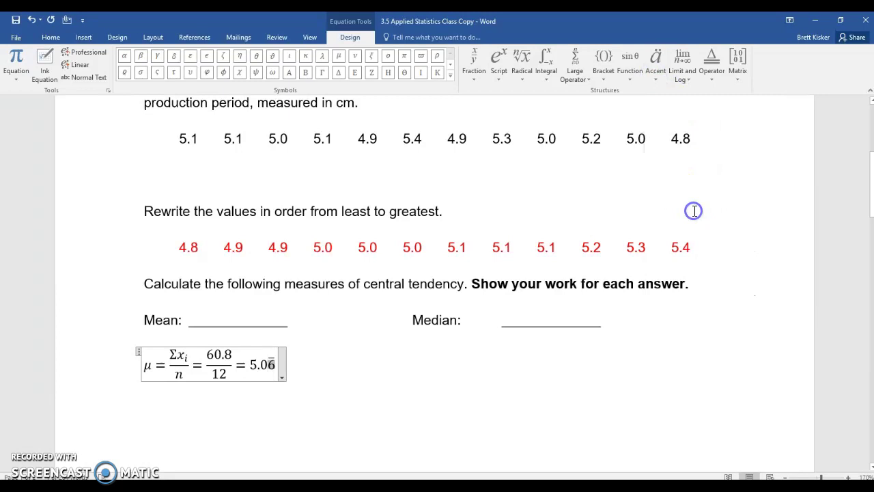
# Append =5.07 to the end of the mean equation
pyautogui.click(276, 364)
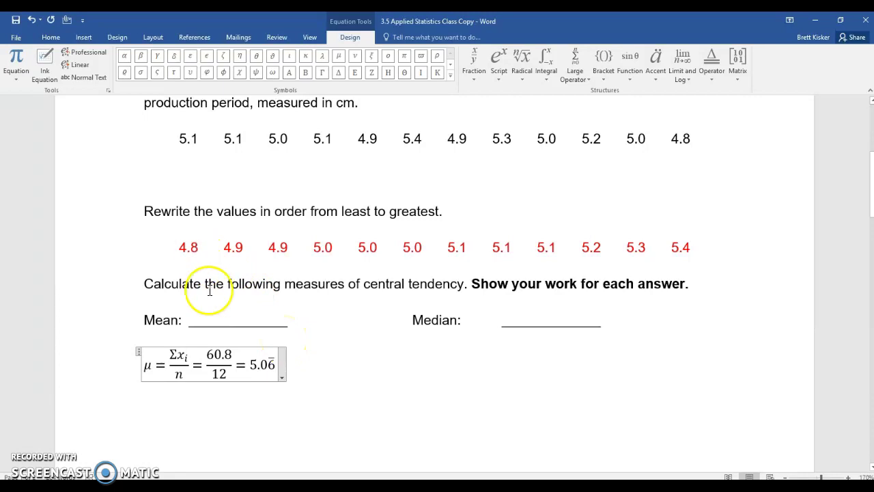
pyautogui.write('=5.07')
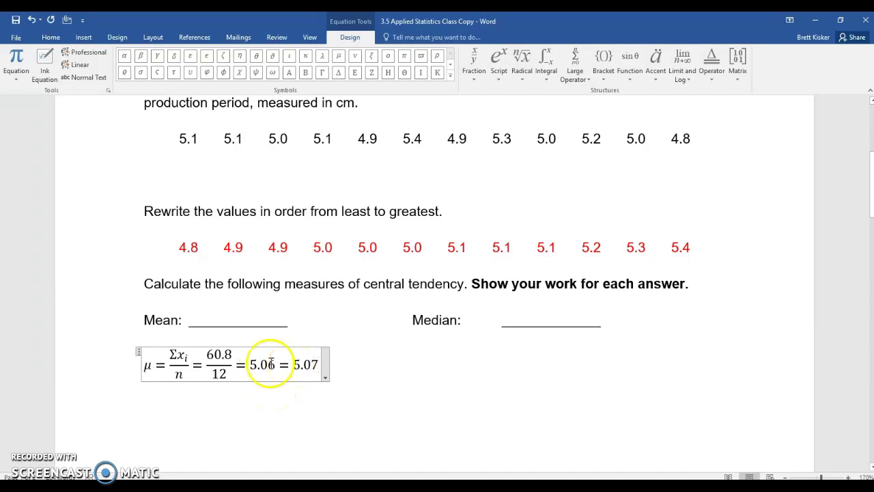
pyautogui.moveTo(141, 366); pyautogui.dragTo(316, 374)
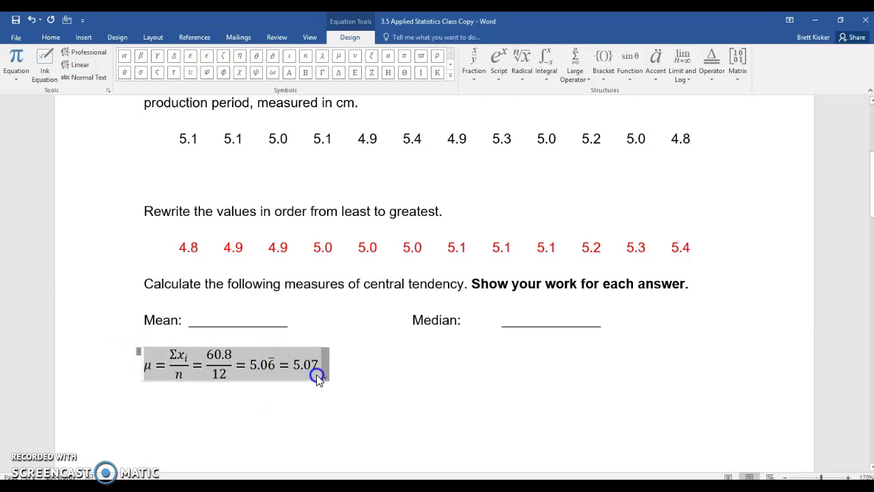
# Colour the whole mean equation red using Font Color on the Home tab
pyautogui.click(50, 37)
pyautogui.click(216, 74)
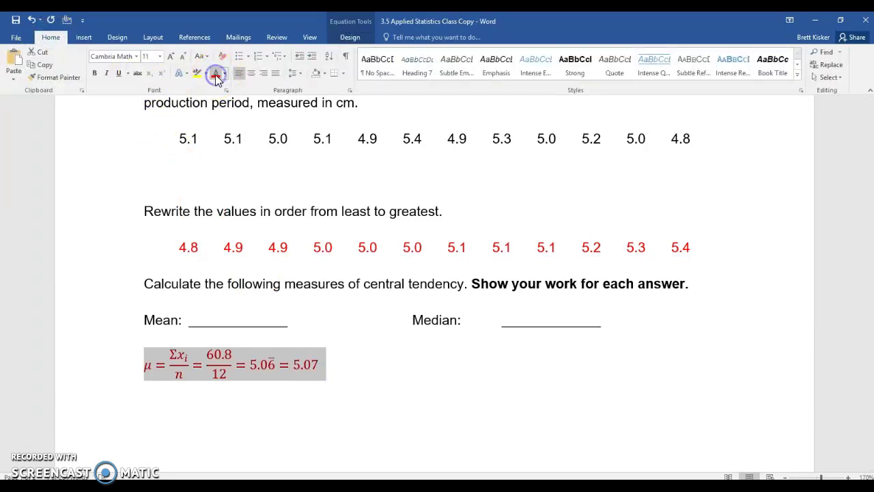
pyautogui.click(302, 368)
# Highlight the final answer 5.07 in yellow
pyautogui.moveTo(301, 369); pyautogui.dragTo(313, 369)
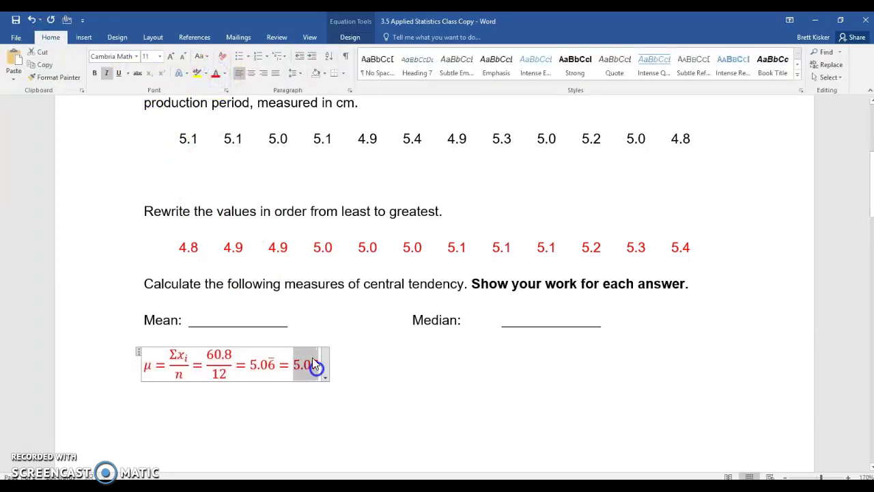
pyautogui.click(197, 76)
pyautogui.click(353, 371)
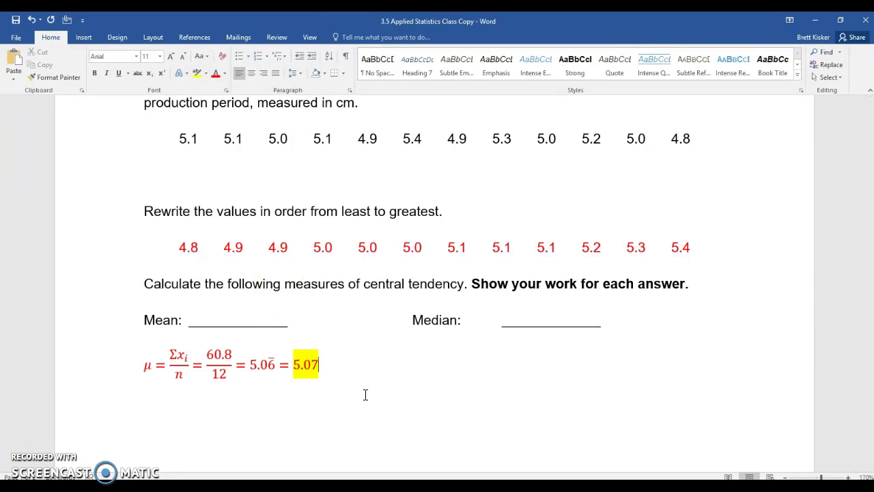
pyautogui.click(359, 397)
pyautogui.moveTo(147, 346)
pyautogui.mouseDown()
pyautogui.moveTo(308, 367)
pyautogui.moveTo(139, 360)
pyautogui.mouseUp()
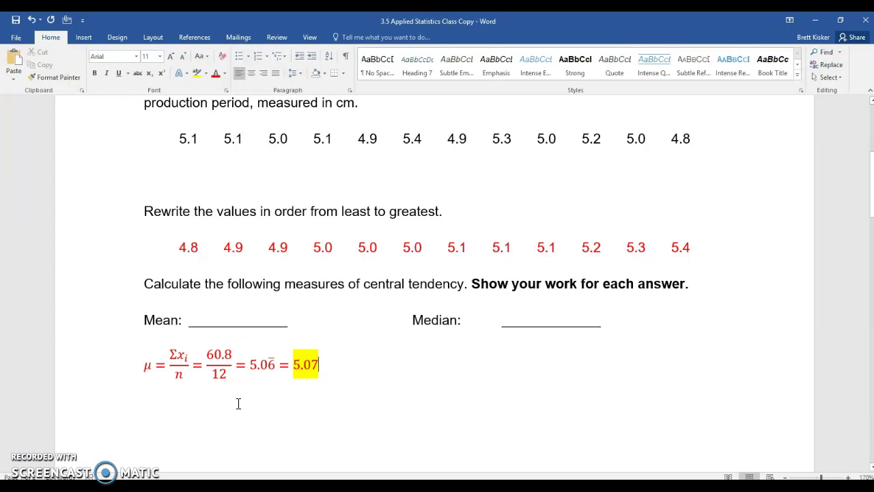
pyautogui.scroll(-4, 238, 403)
pyautogui.click(322, 276)
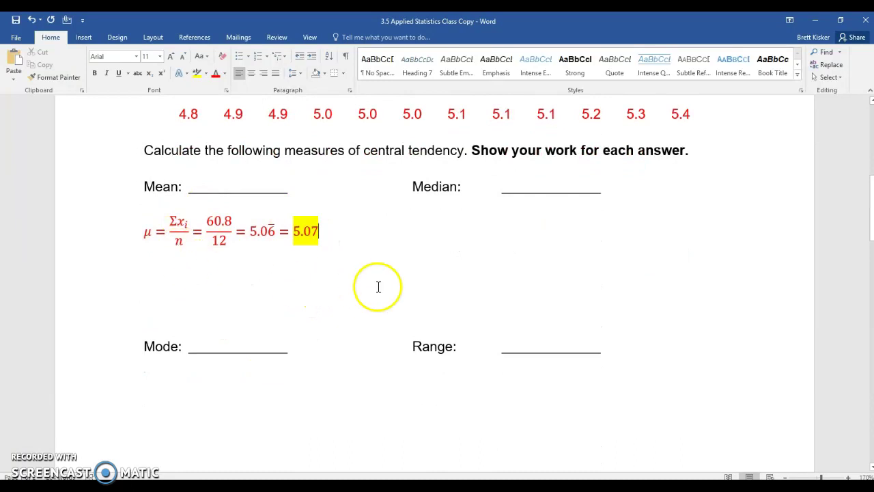
pyautogui.click(428, 234)
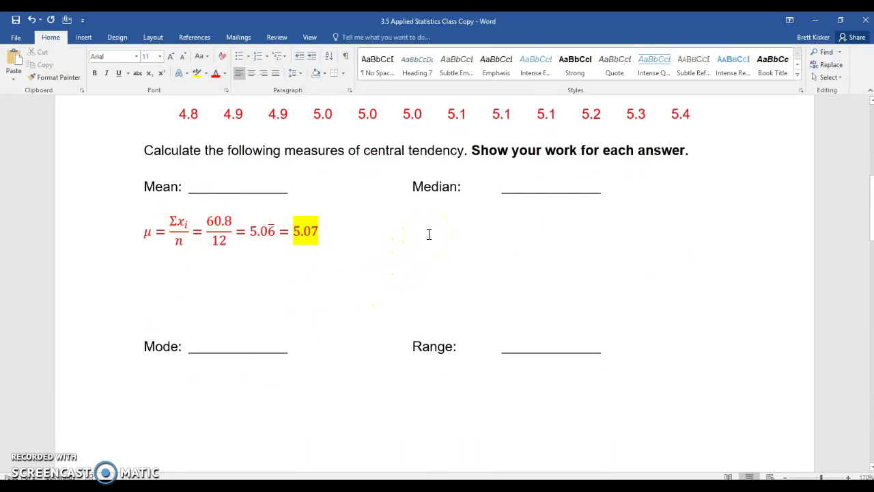